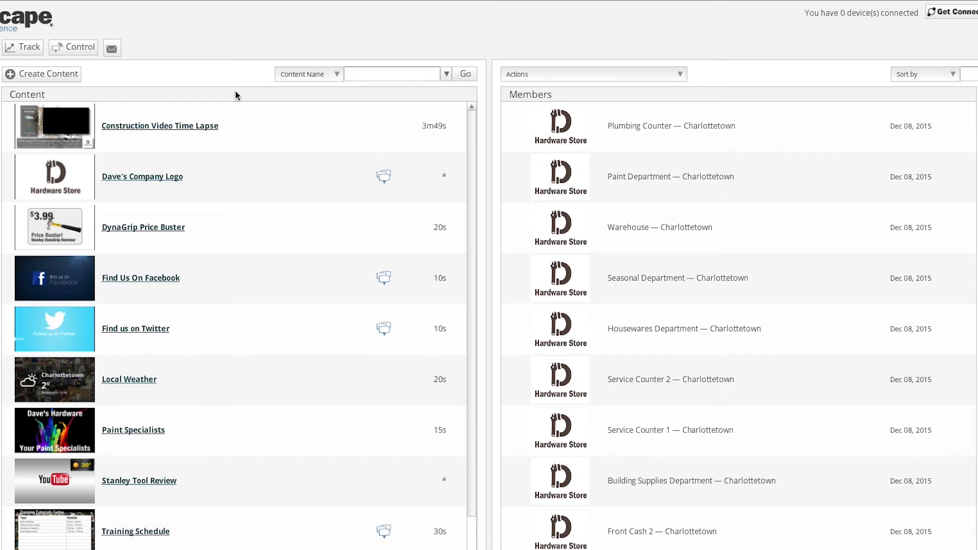
Publish 'Construction Video Time Lapse' to the Plumbing Counter member and confirm the publishing.
left_click(260, 128)
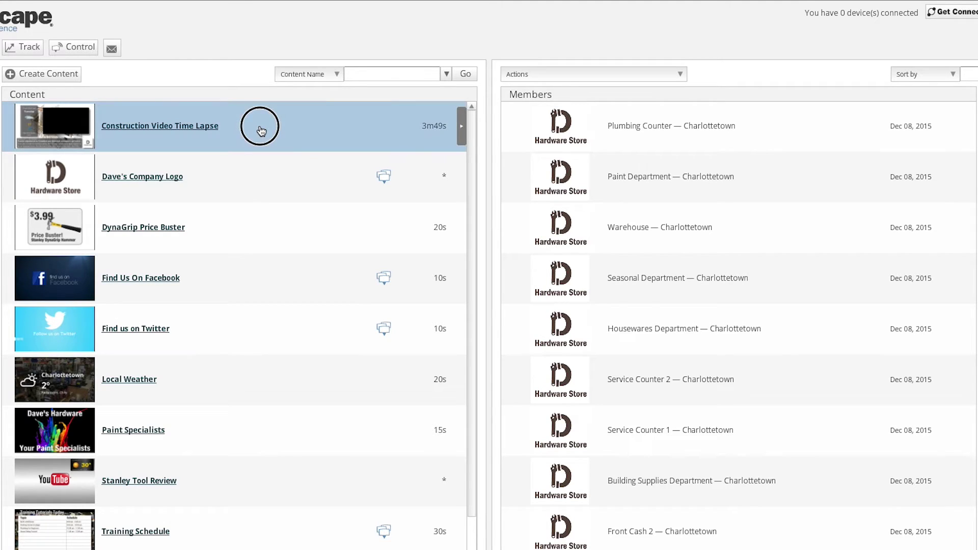
left_click_drag(260, 127, 648, 121)
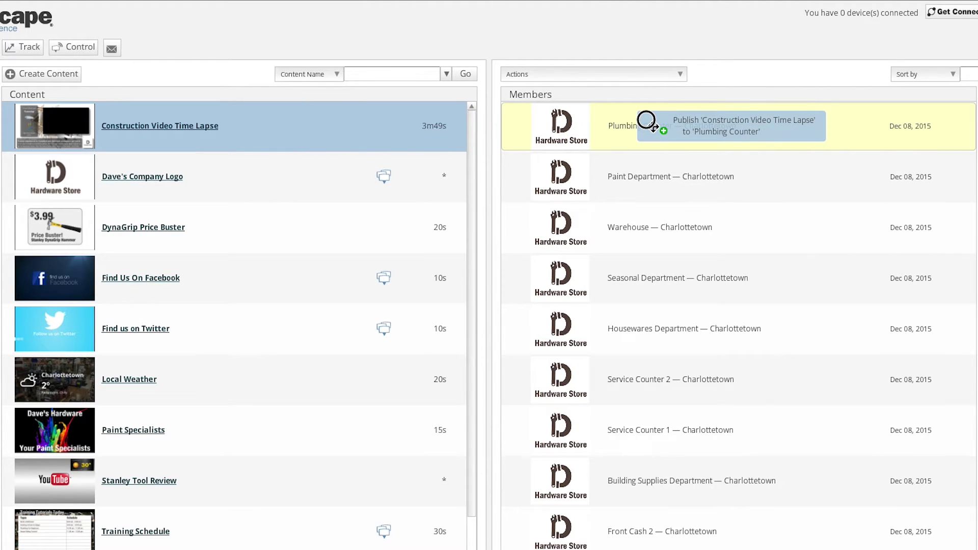
left_click_drag(647, 120, 648, 121)
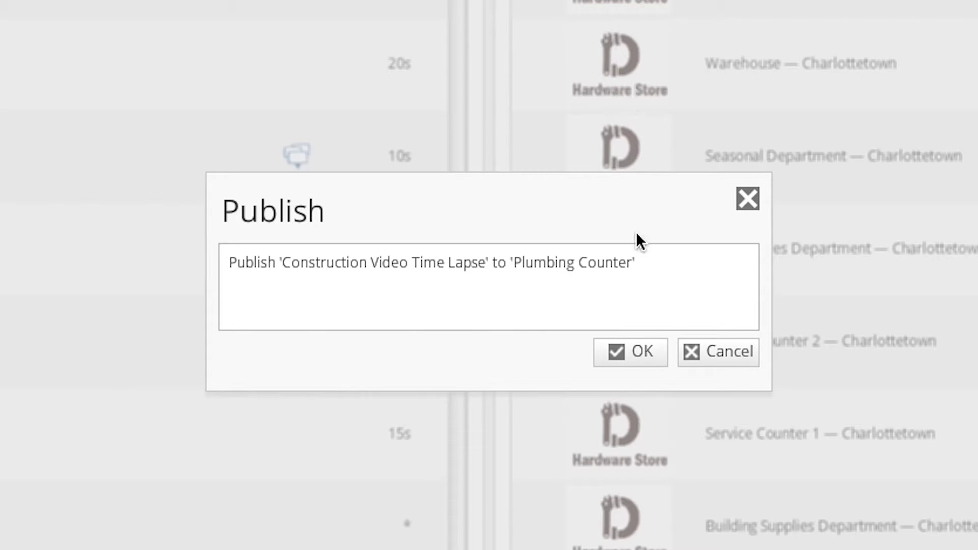
left_click(659, 356)
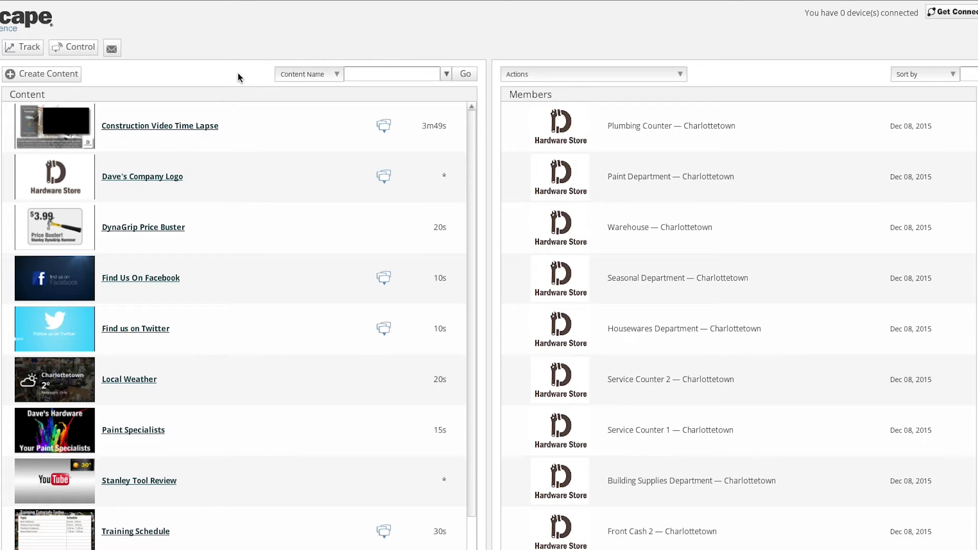
Publish Construction Video Time Lapse, DynaGrip Price Buster, Find Us On Facebook, Local Weather, Paint Specialists and Training Schedule together to the Paint Department.
left_click(276, 134)
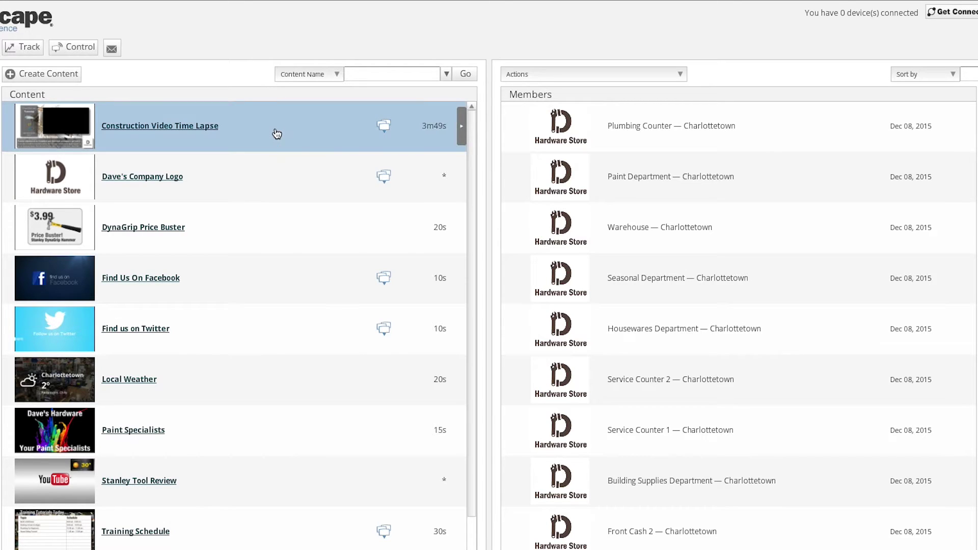
left_click(272, 222)
left_click(260, 274)
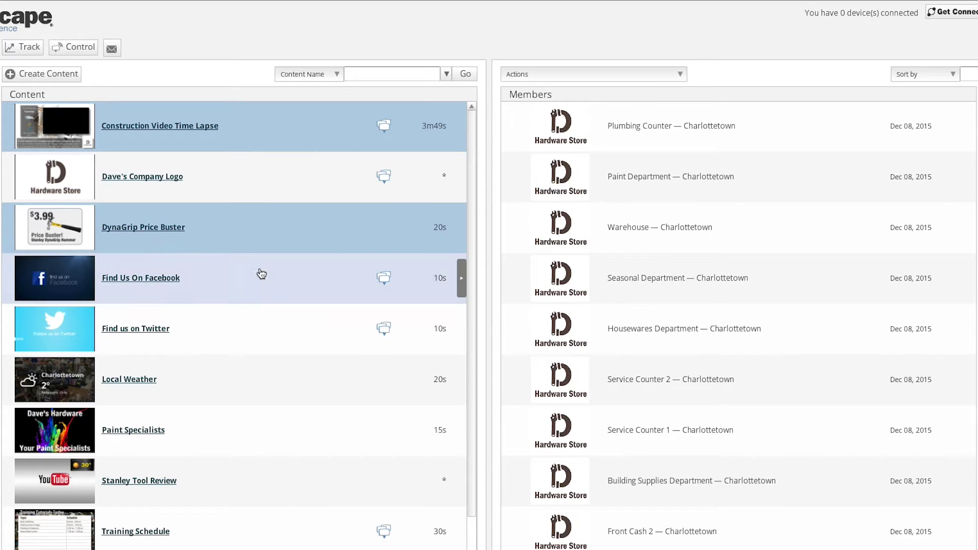
left_click(256, 377)
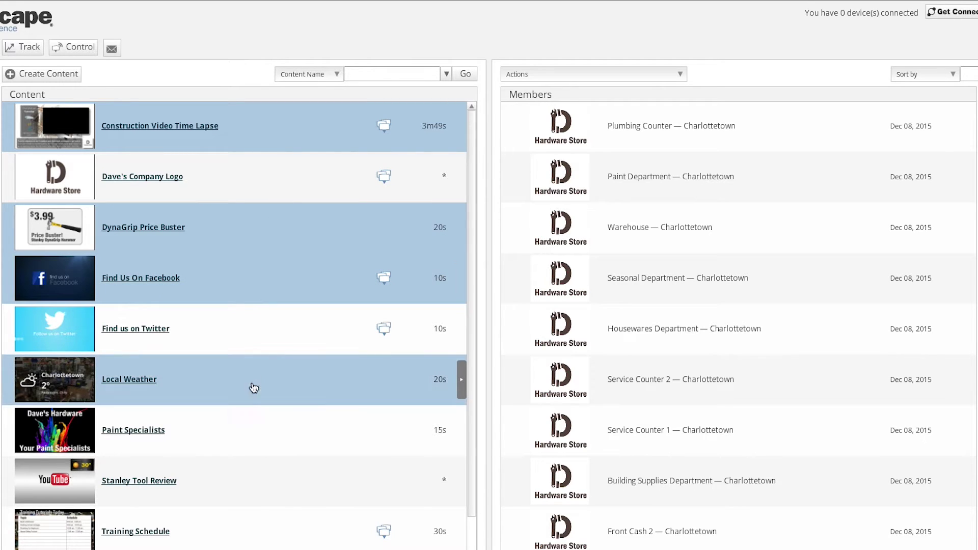
left_click(253, 429)
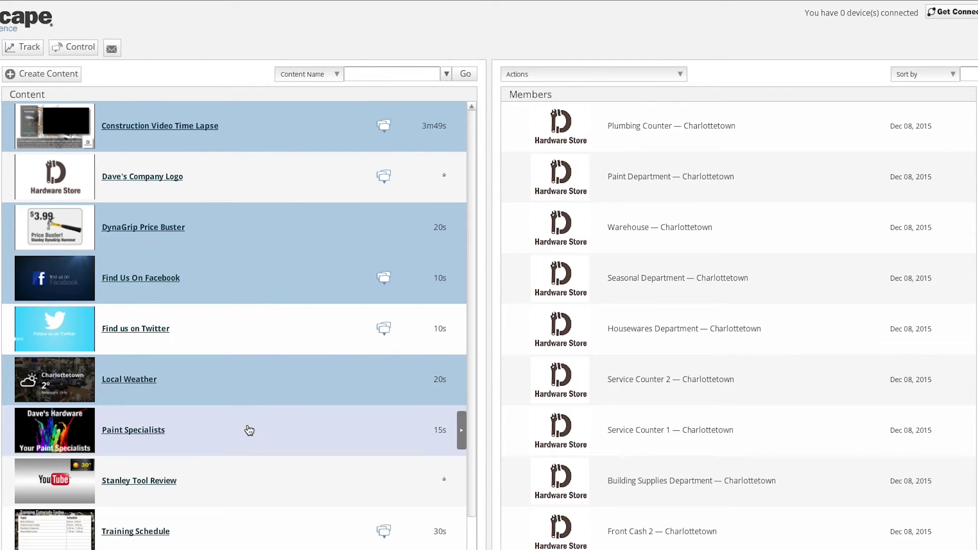
left_click(241, 520)
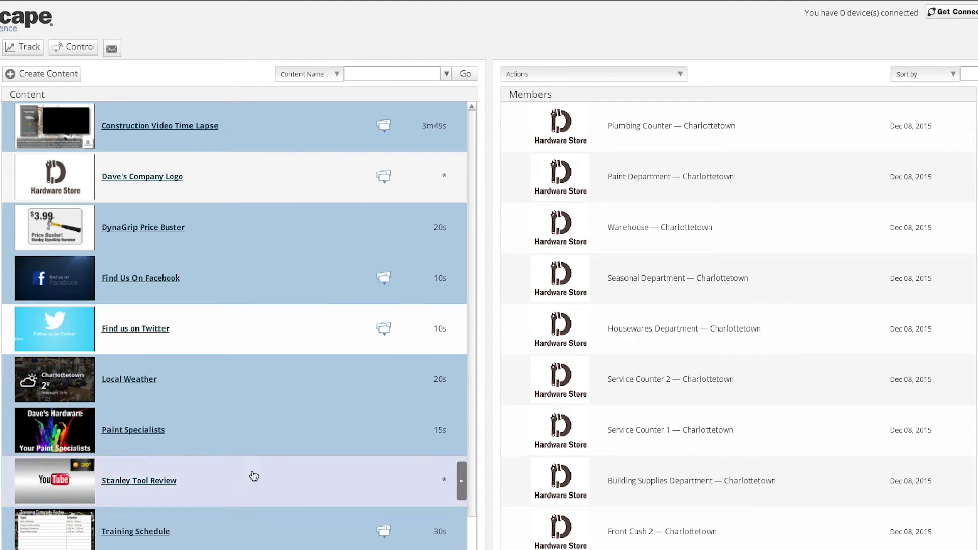
mouse_move(226, 237)
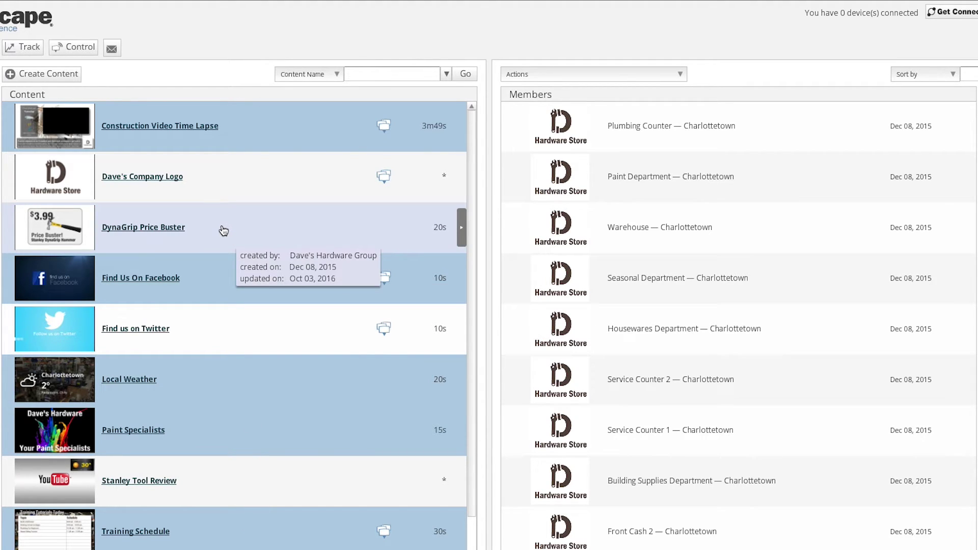
mouse_move(224, 231)
left_mouse_down()
mouse_move(440, 190)
mouse_move(631, 182)
mouse_move(623, 179)
left_mouse_up()
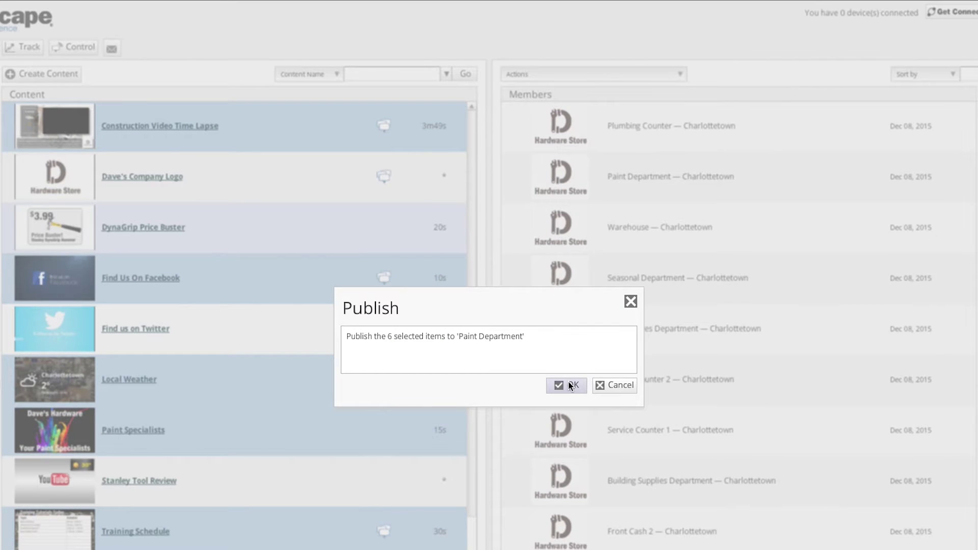
left_click(571, 386)
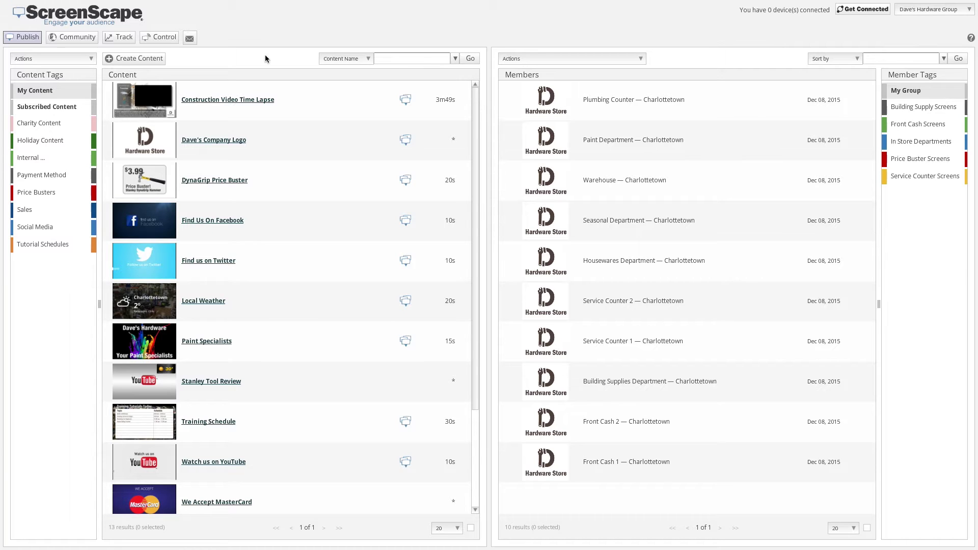
Publish 'Paint Specialists' to all venues in My Group and open the Plumbing Counter's published content list.
mouse_move(317, 210)
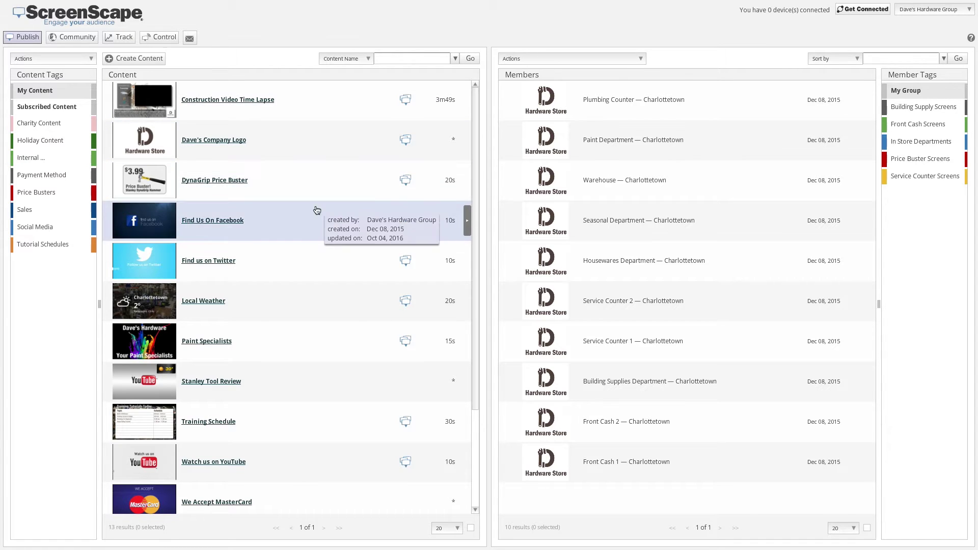
left_click(278, 341)
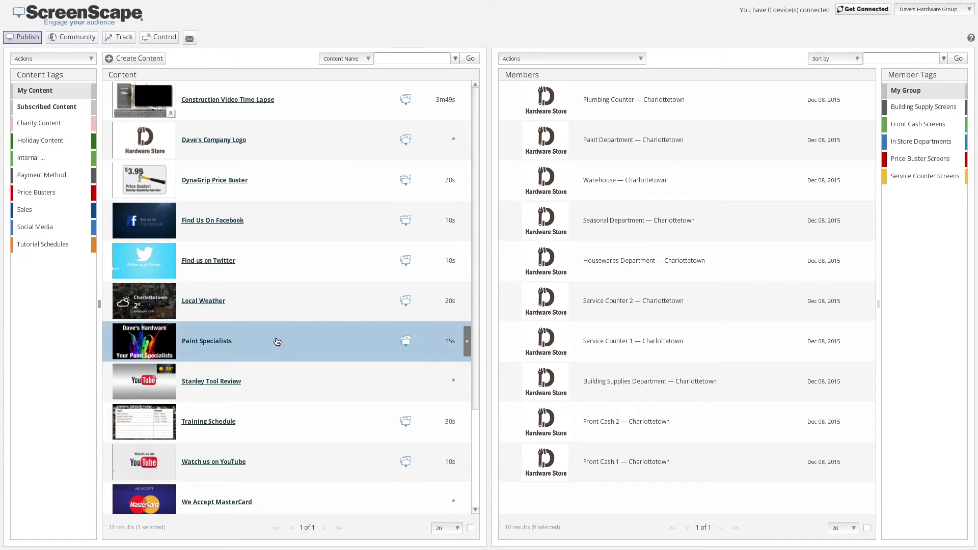
mouse_move(278, 341)
left_mouse_down()
mouse_move(269, 338)
mouse_move(338, 332)
mouse_move(446, 270)
mouse_move(574, 216)
mouse_move(720, 185)
mouse_move(808, 130)
mouse_move(903, 97)
left_mouse_up()
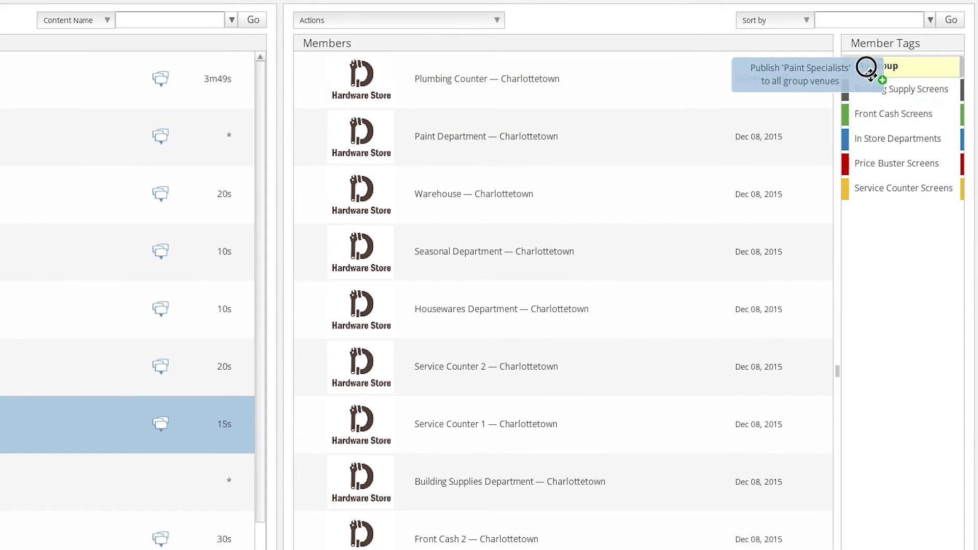
left_click_drag(867, 66, 931, 66)
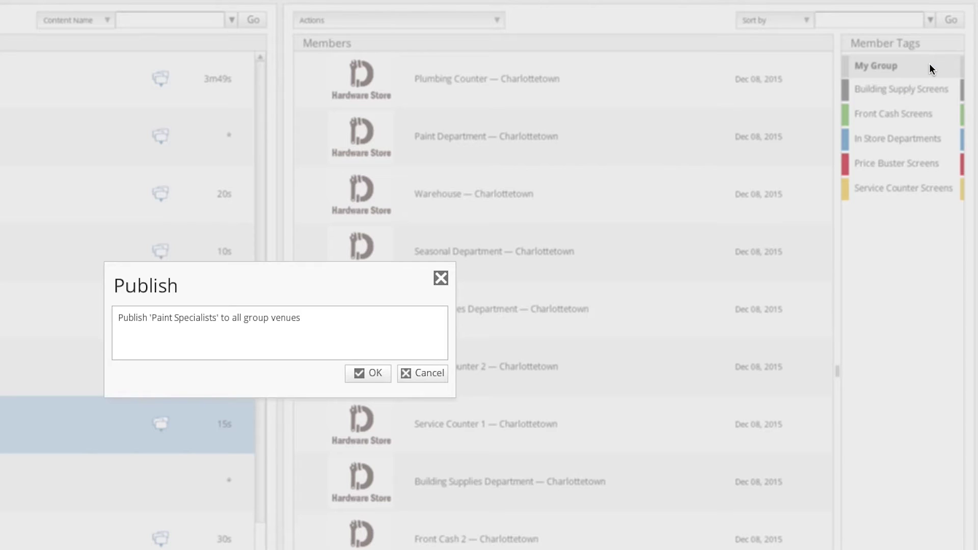
left_click(380, 373)
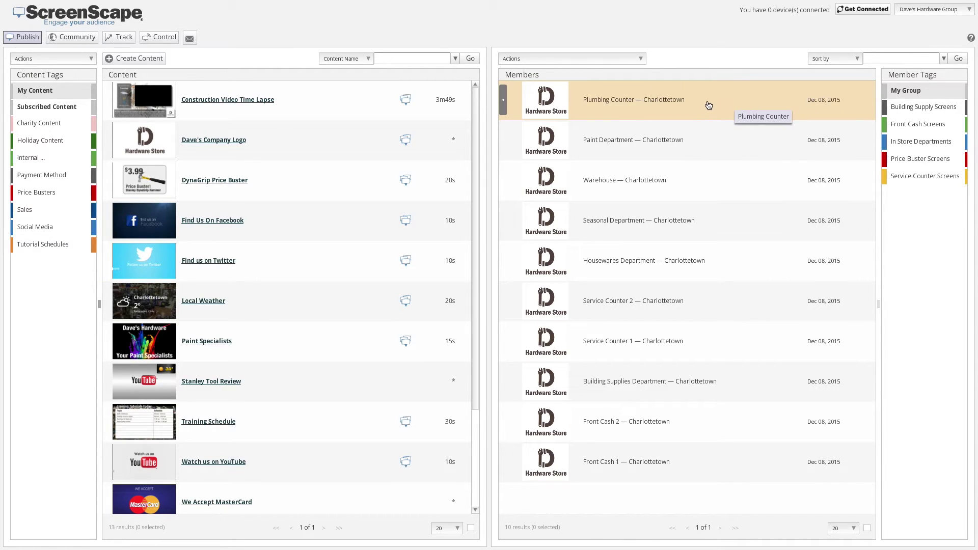
left_click(504, 93)
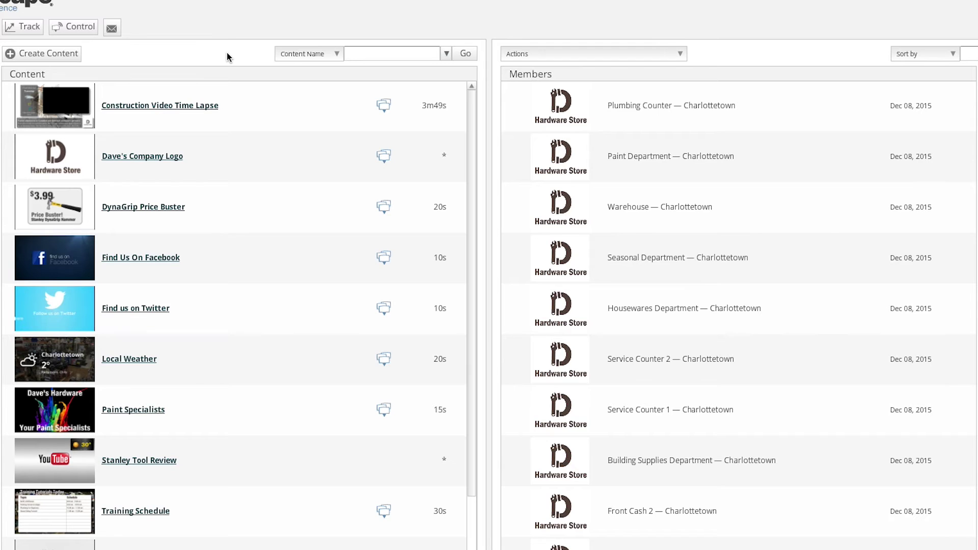
Unpublish Construction Video Time Lapse, DynaGrip Price Buster, Find Us On Facebook, Local Weather, Paint Specialists and Training Schedule together from the Plumbing Counter.
left_click(251, 108)
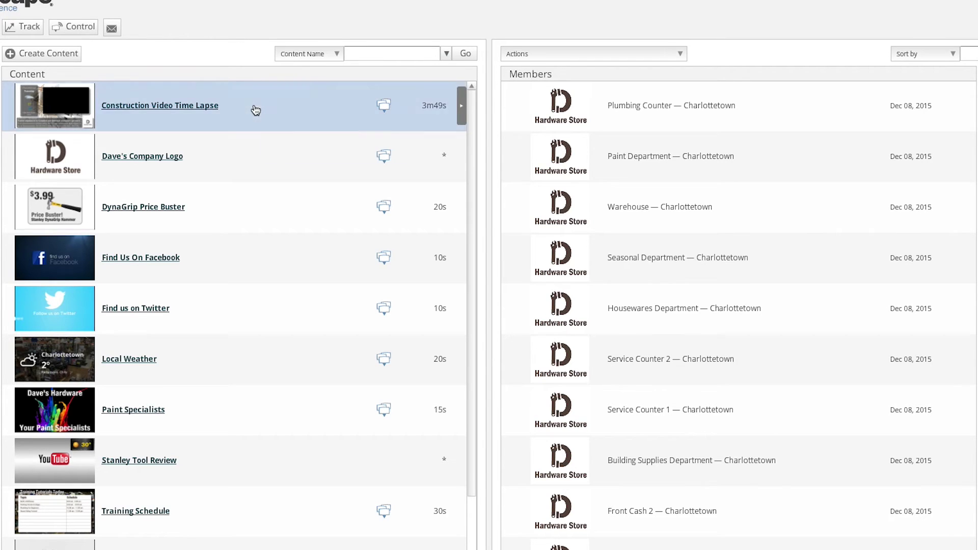
left_click_drag(254, 107, 262, 415)
left_click(251, 518)
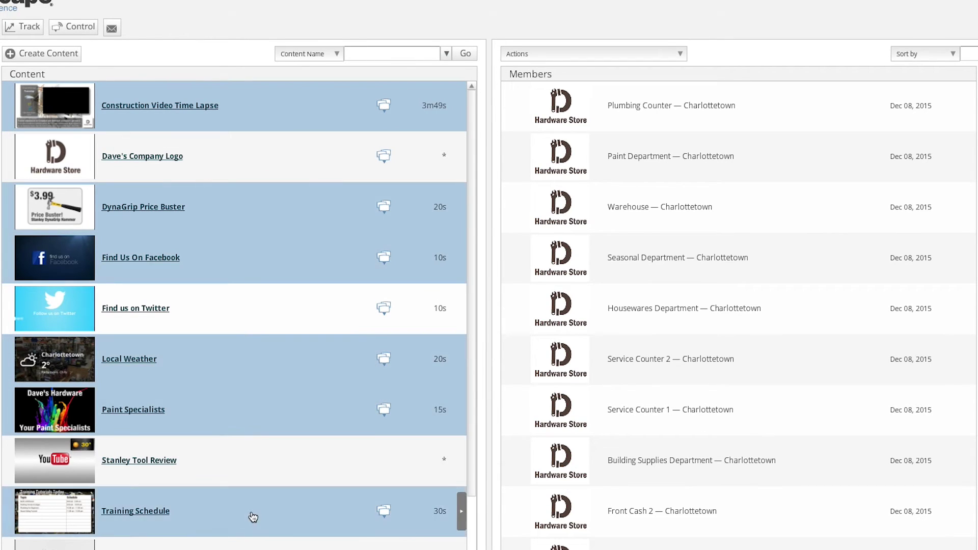
mouse_move(216, 376)
left_mouse_down()
mouse_move(409, 277)
mouse_move(585, 138)
mouse_move(726, 110)
mouse_move(678, 103)
left_mouse_up()
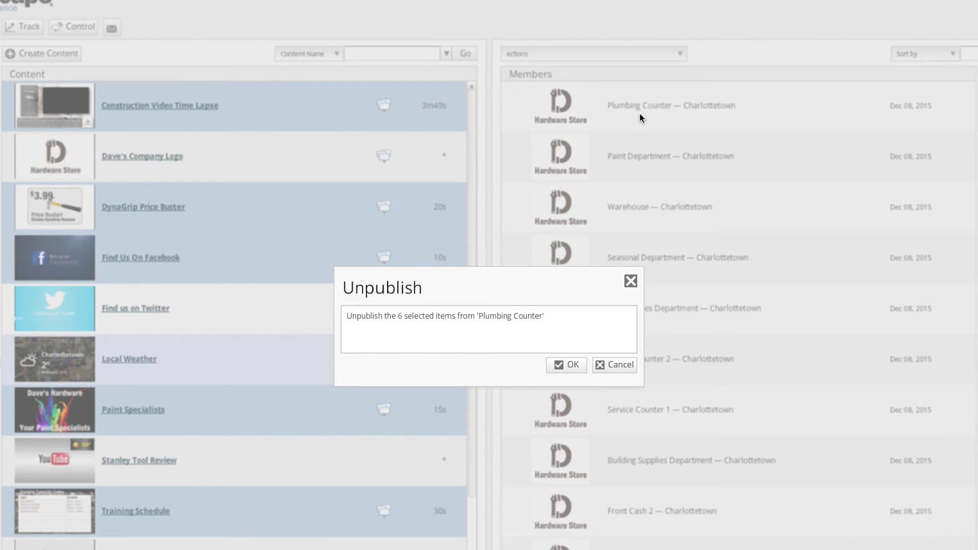
left_click(570, 365)
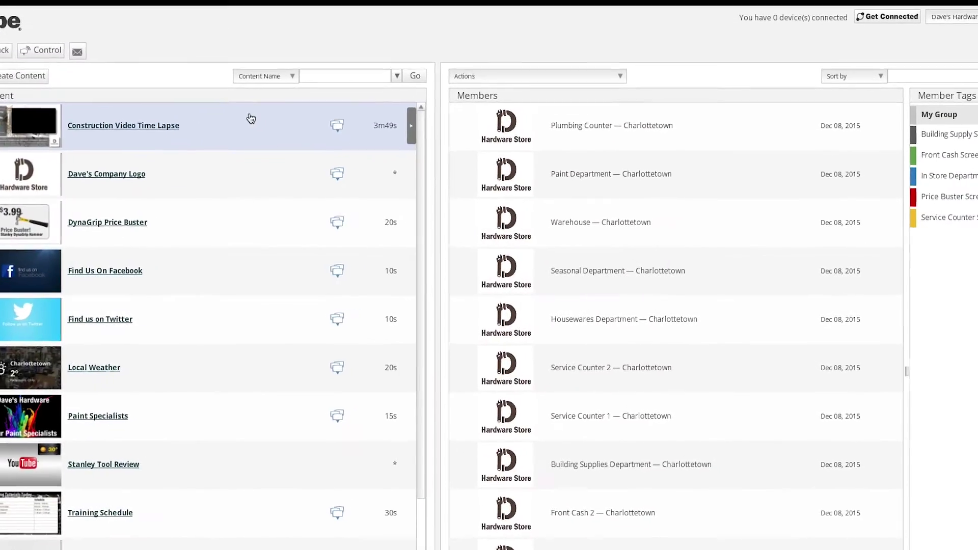
Try to unpublish the single item 'Construction Video Time Lapse' from the Plumbing Counter.
left_click_drag(219, 125, 645, 112)
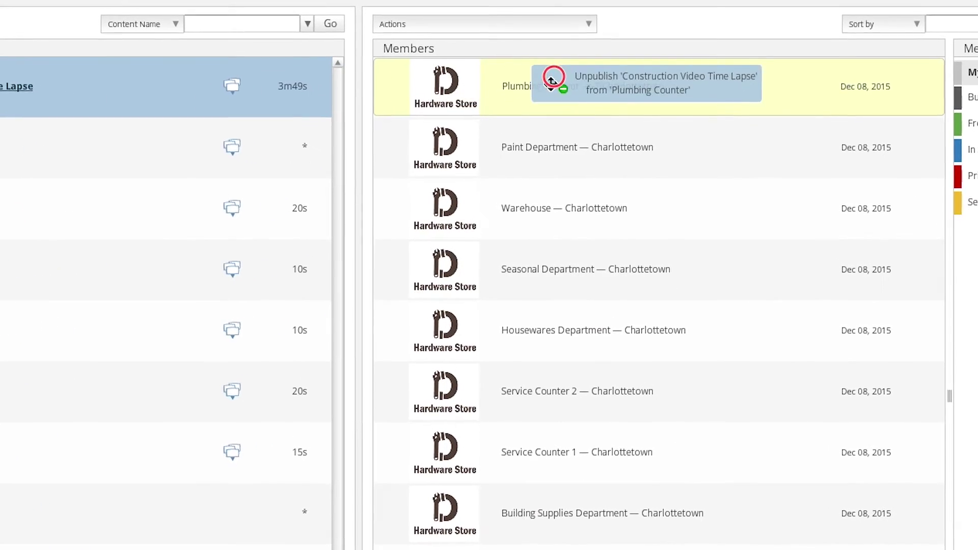
left_click_drag(622, 73, 699, 77)
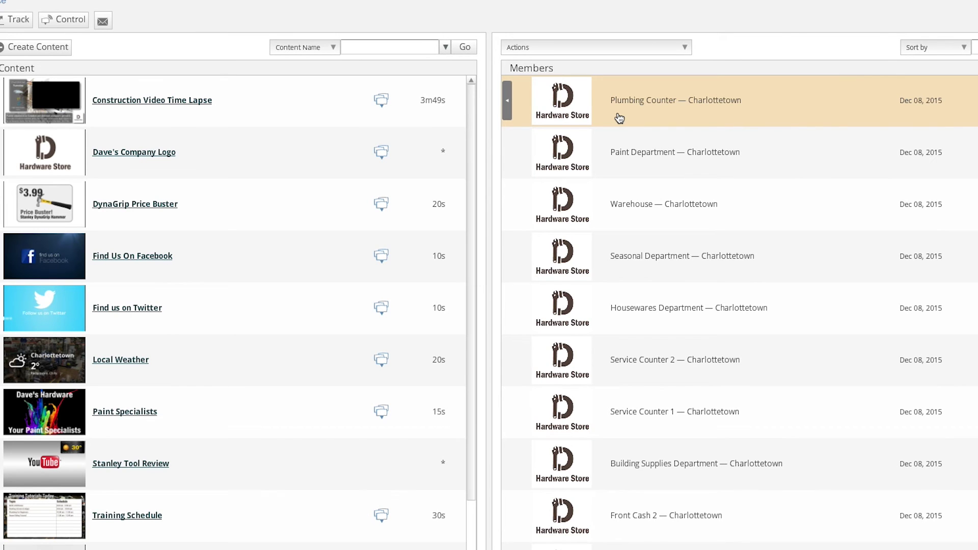
Open the Plumbing Counter's published content list and remove 'Welcome to Dave's' from its display.
left_click(509, 95)
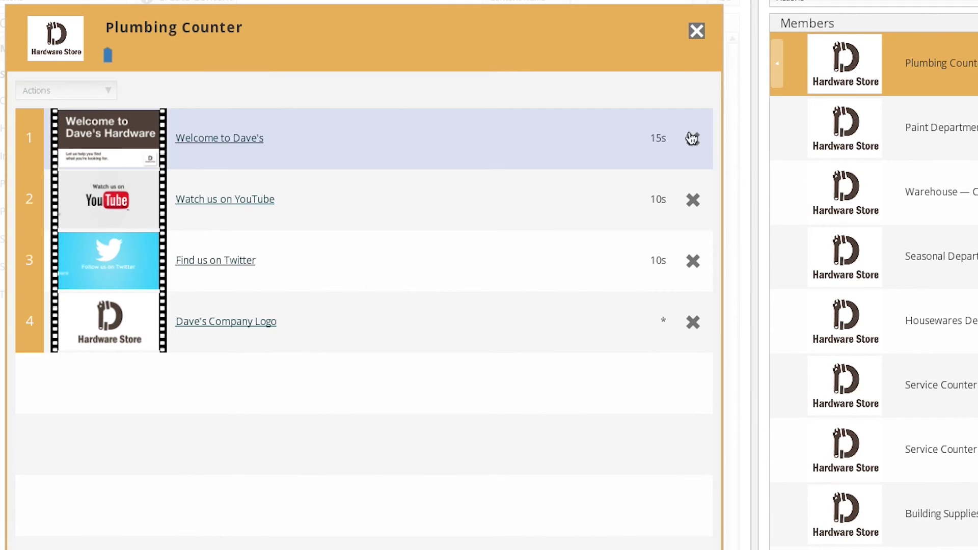
left_click(694, 142)
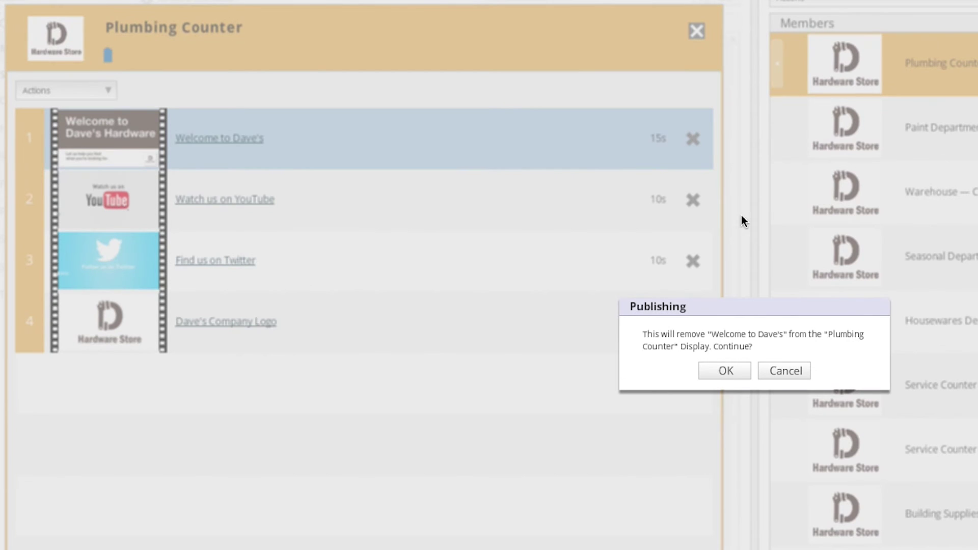
left_click(736, 373)
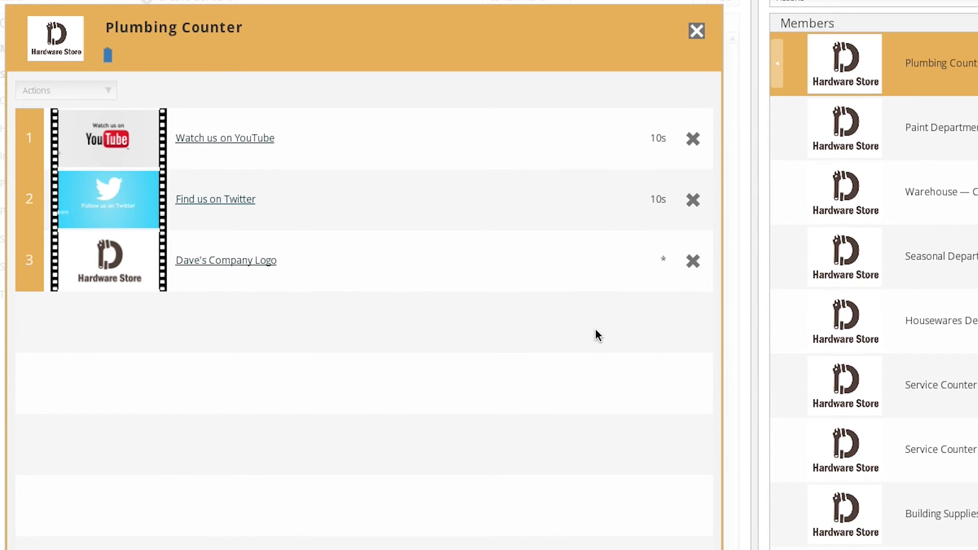
Stop publishing Watch us on YouTube, Find us on Twitter and Dave's Company Logo together on the Plumbing Counter display.
left_click(437, 148)
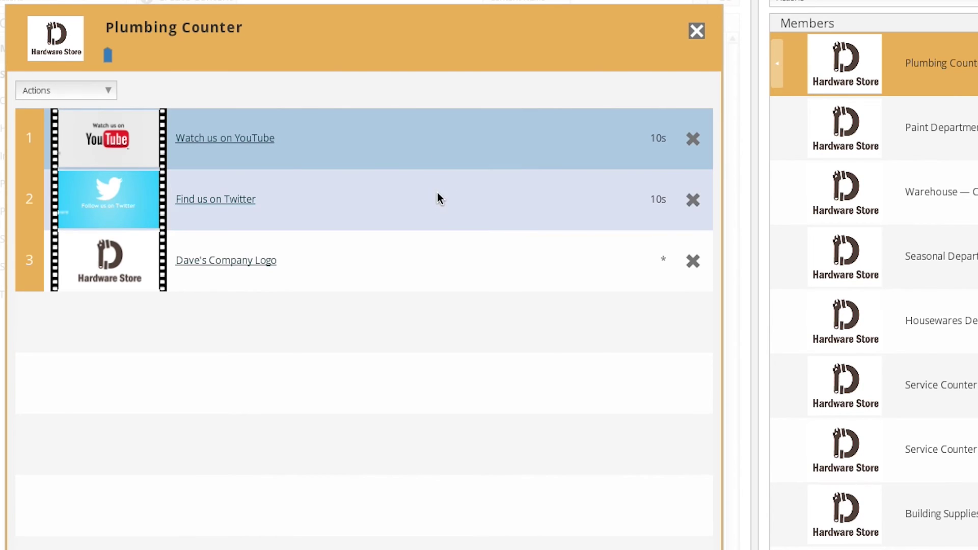
left_click_drag(440, 199, 414, 260)
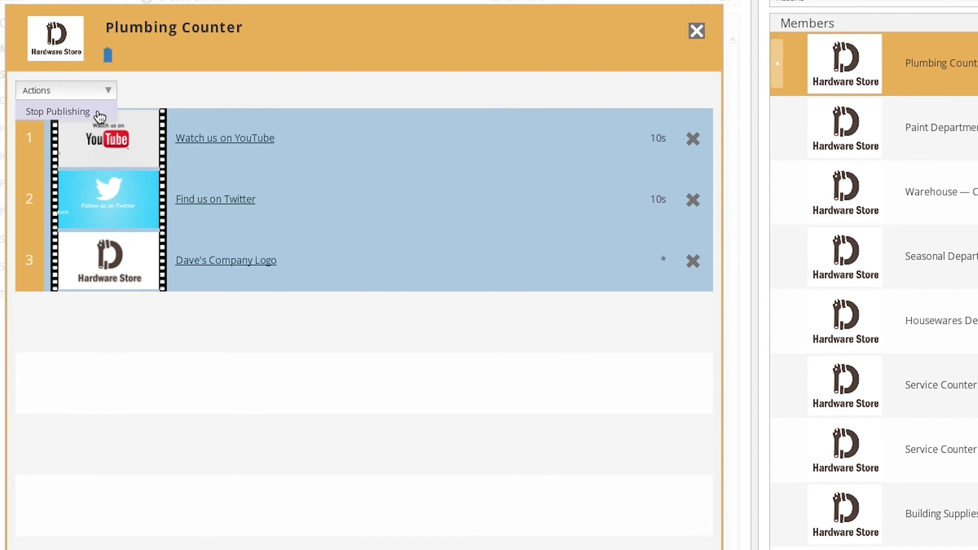
left_click(99, 113)
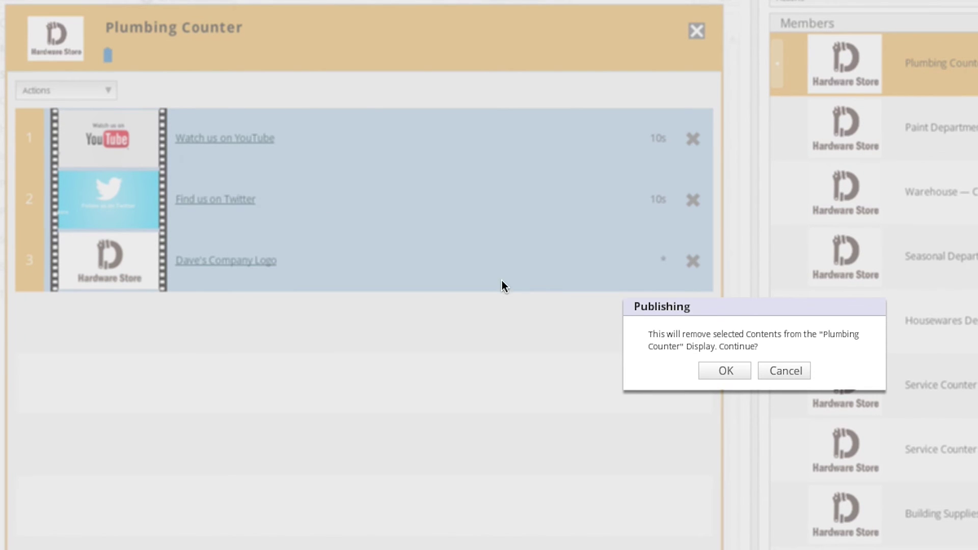
left_click(726, 371)
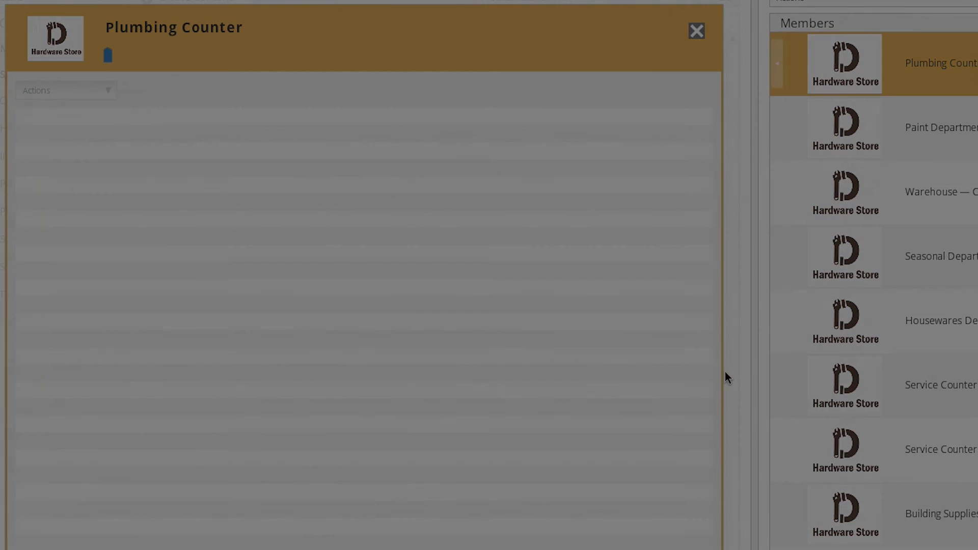